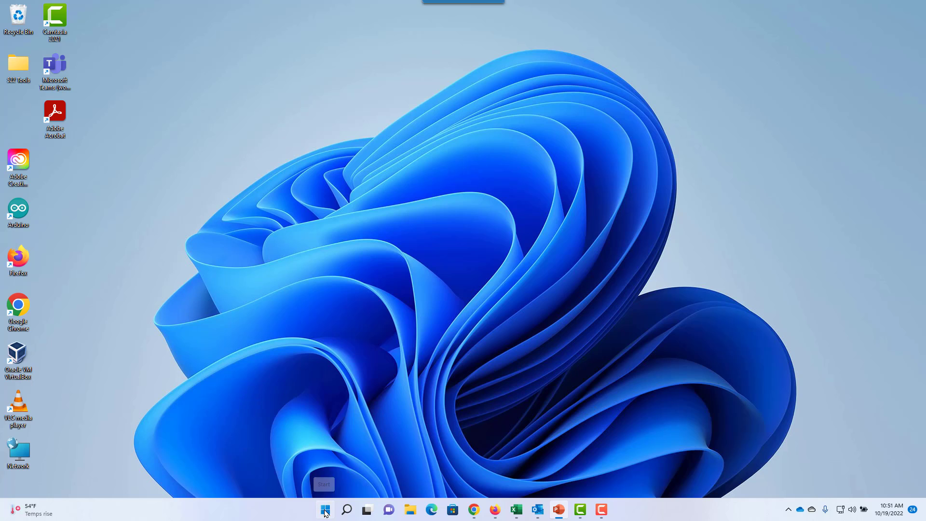
# Step: Search 'file' from the Start menu and launch File Explorer
pyautogui.click(325, 511)
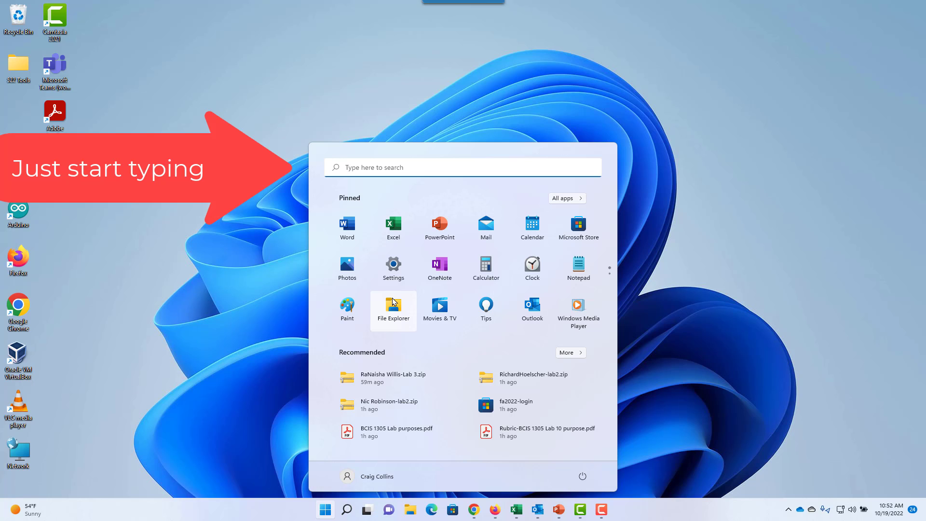
pyautogui.write('file')
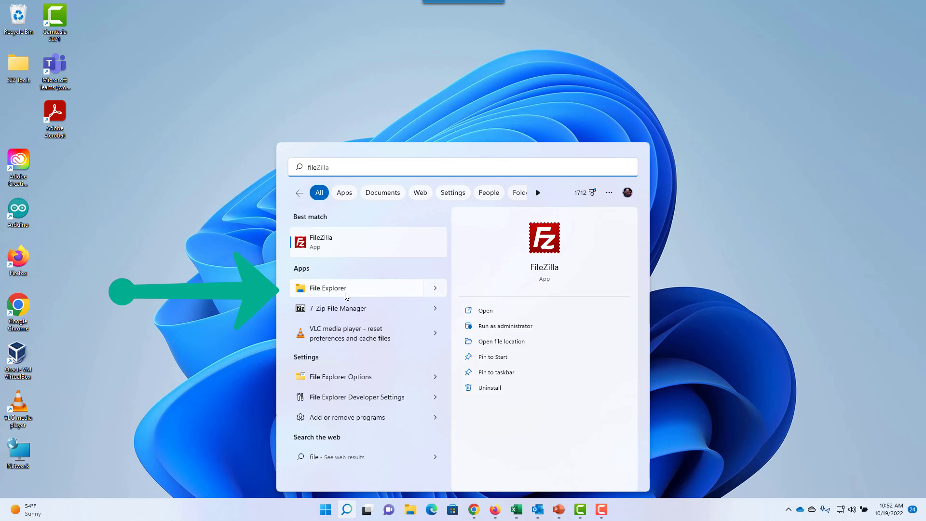
pyautogui.press('Escape')
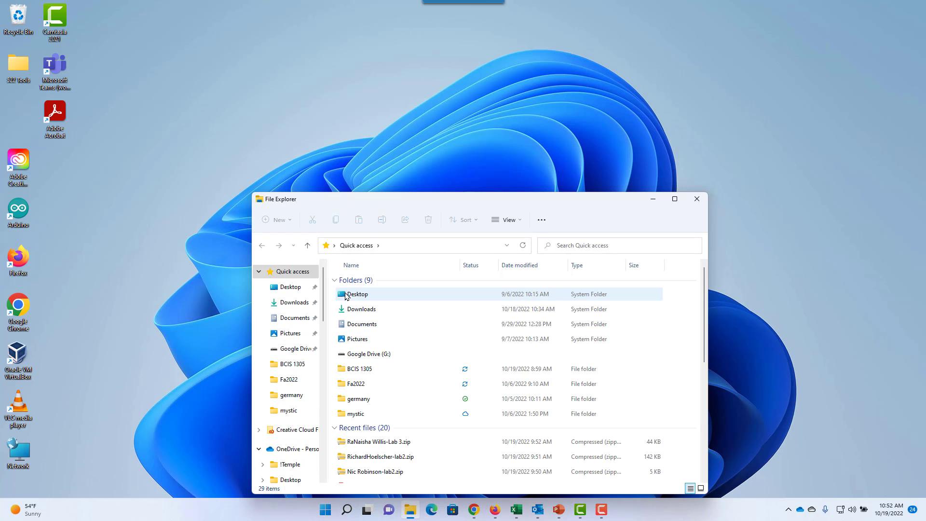
# Step: Go to the Documents folder, then open and dismiss the New item list without creating anything
pyautogui.click(304, 326)
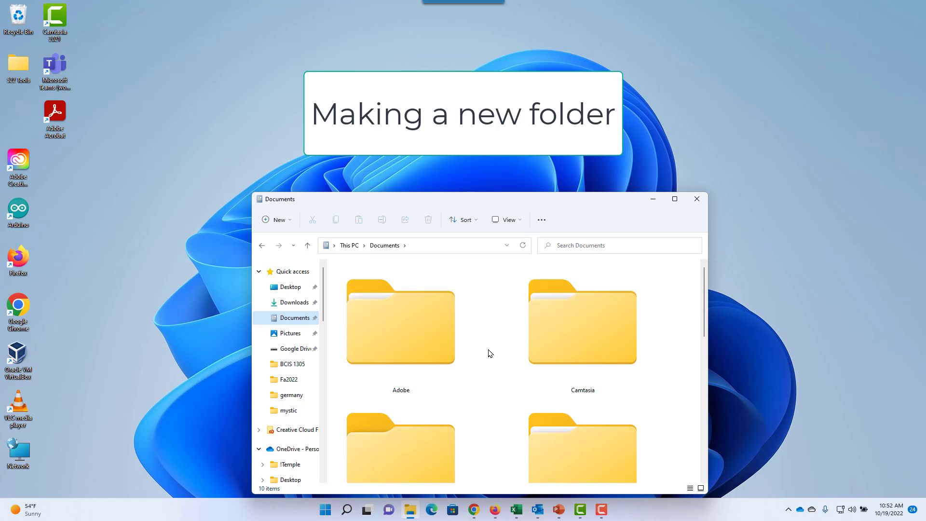
pyautogui.click(288, 221)
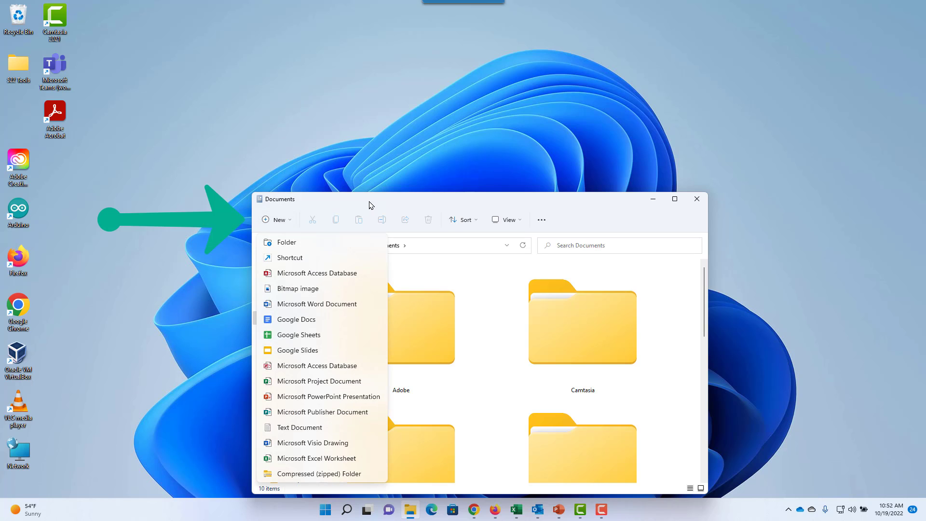
pyautogui.click(370, 203)
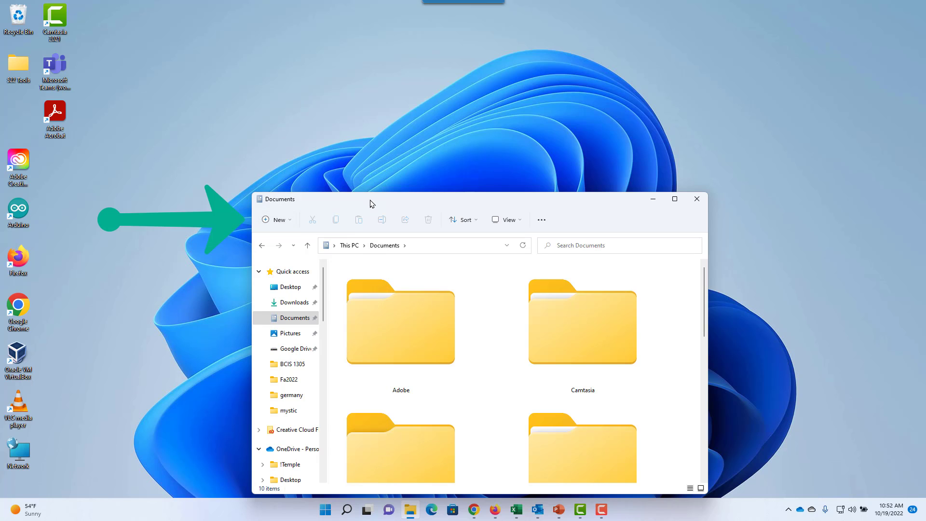
# Step: Create a folder named 'appropriate name for folder' in Documents
pyautogui.rightClick(491, 305)
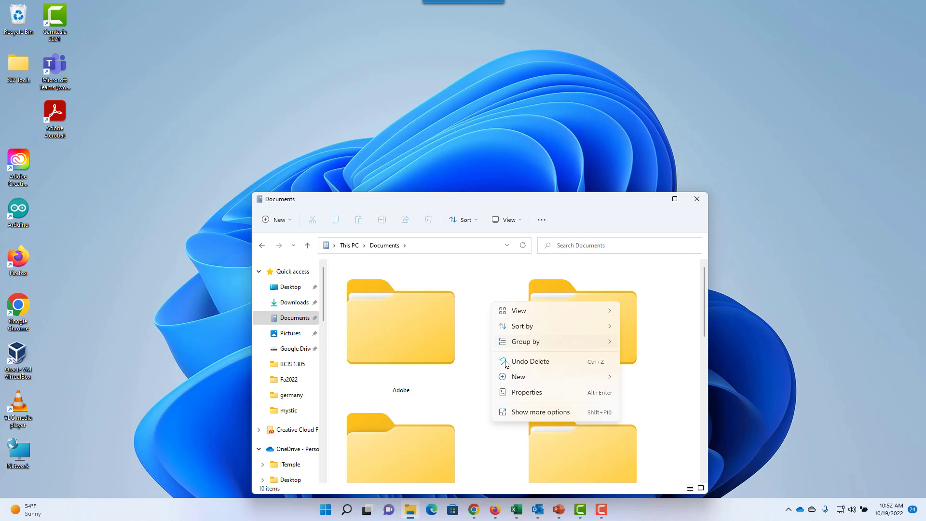
pyautogui.moveTo(512, 378)
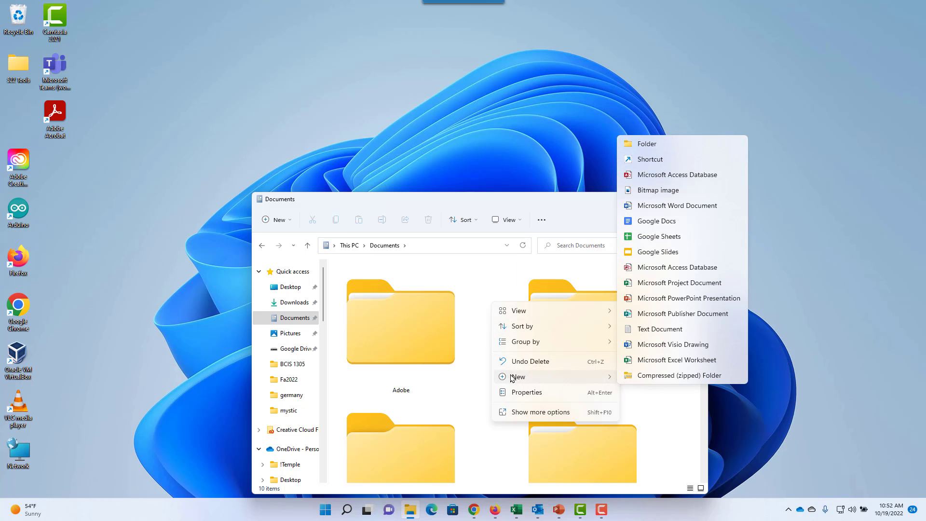
pyautogui.click(679, 147)
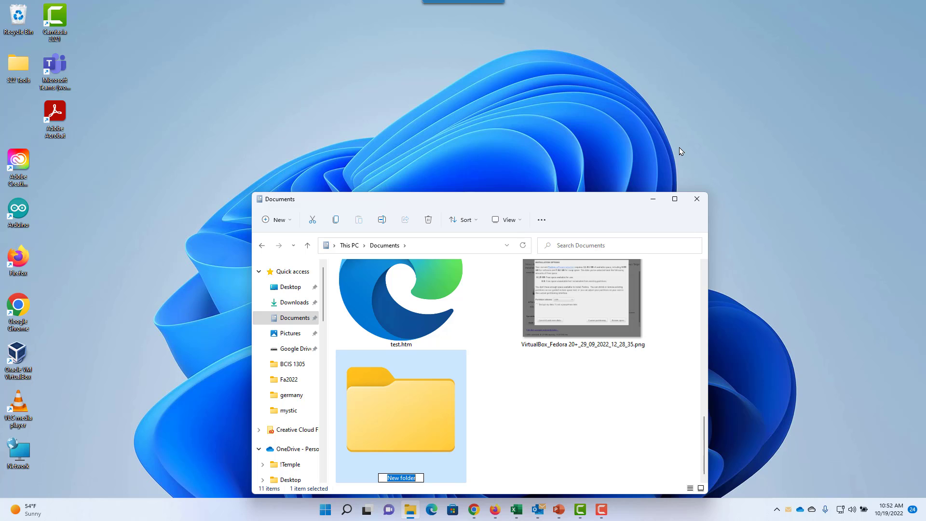
pyautogui.write('appropriate name for folder')
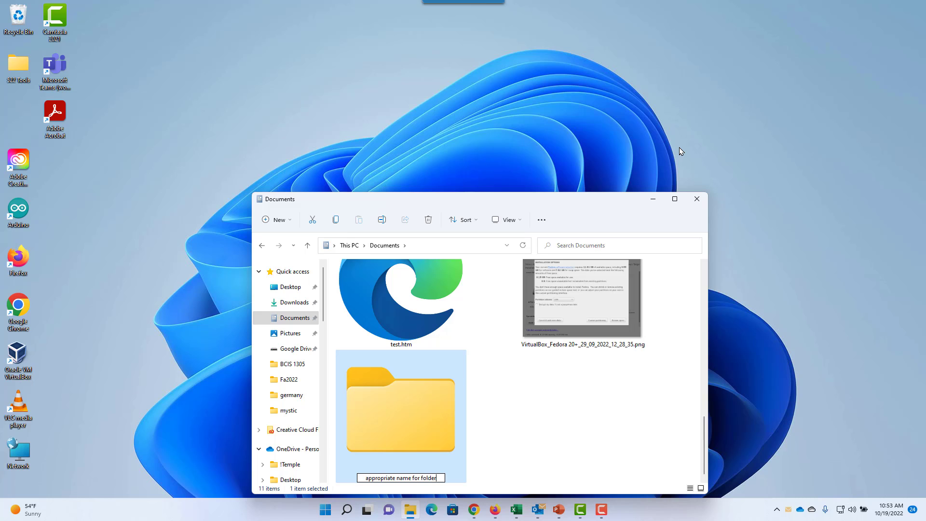
pyautogui.press('Return')
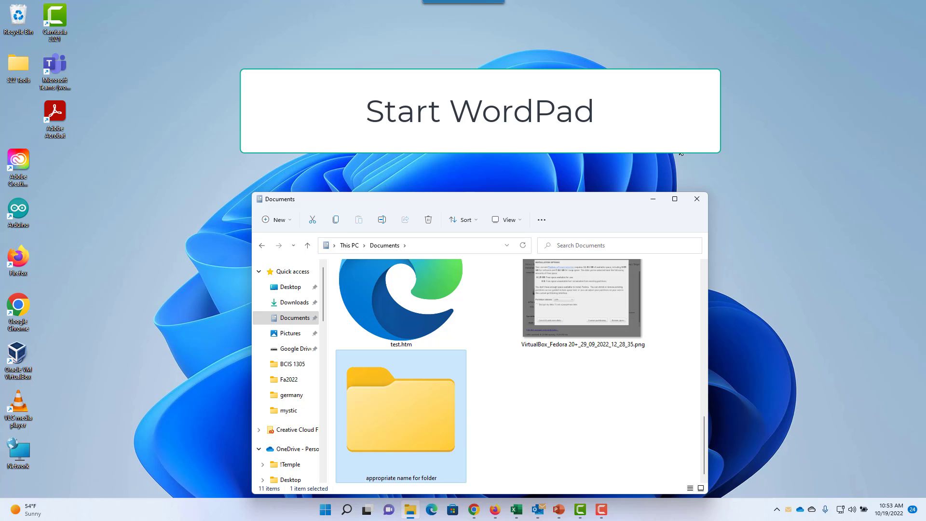
# Step: Search 'wordp' from the Start menu and launch WordPad with a blank document
pyautogui.click(325, 510)
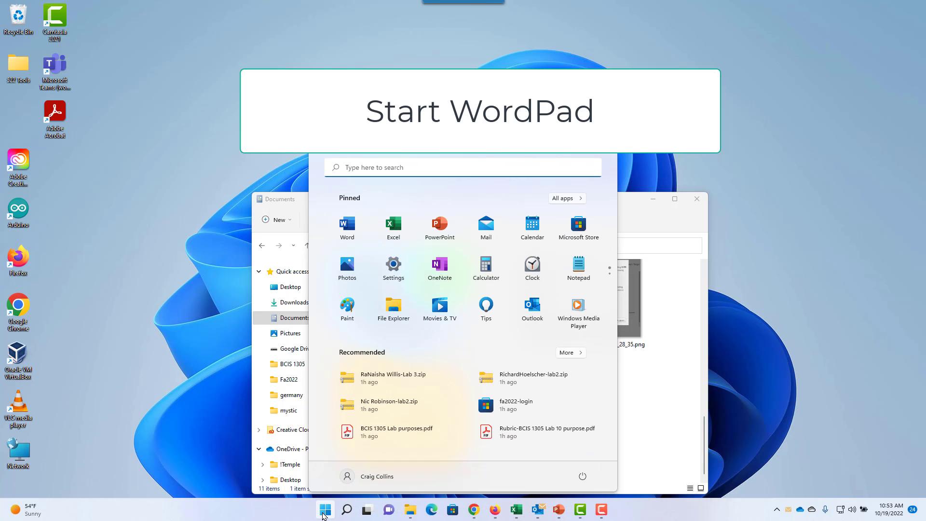
pyautogui.write('wordpad')
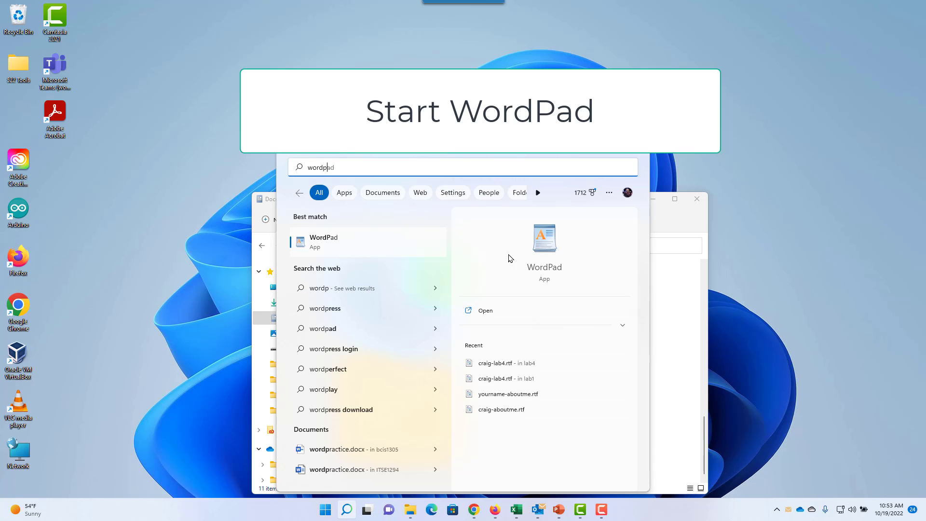
pyautogui.click(547, 267)
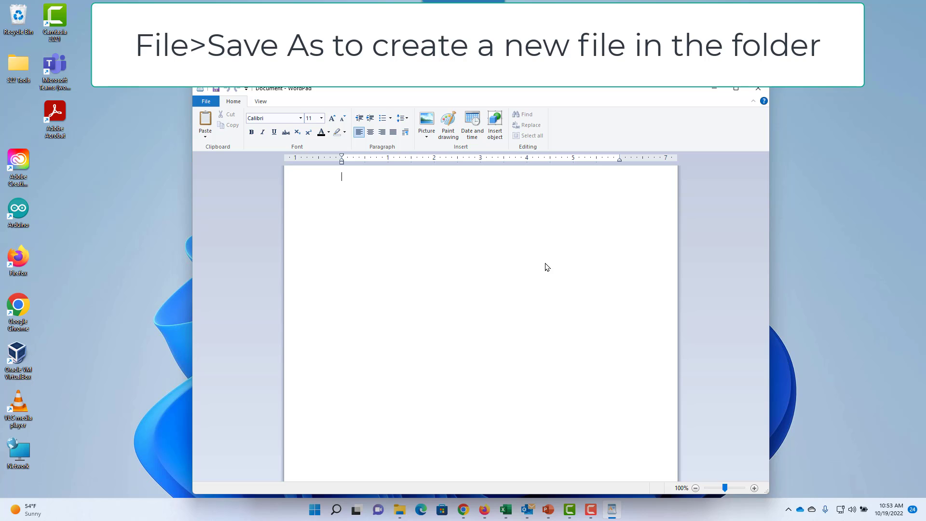
# Step: Save the document as 'appropriate file name.rtf' inside 'appropriate name for folder'
pyautogui.click(208, 101)
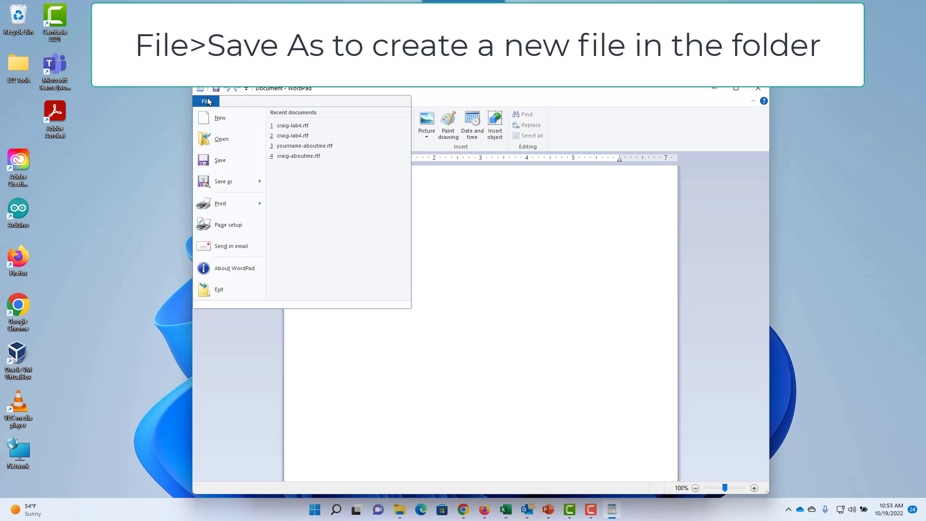
pyautogui.click(216, 183)
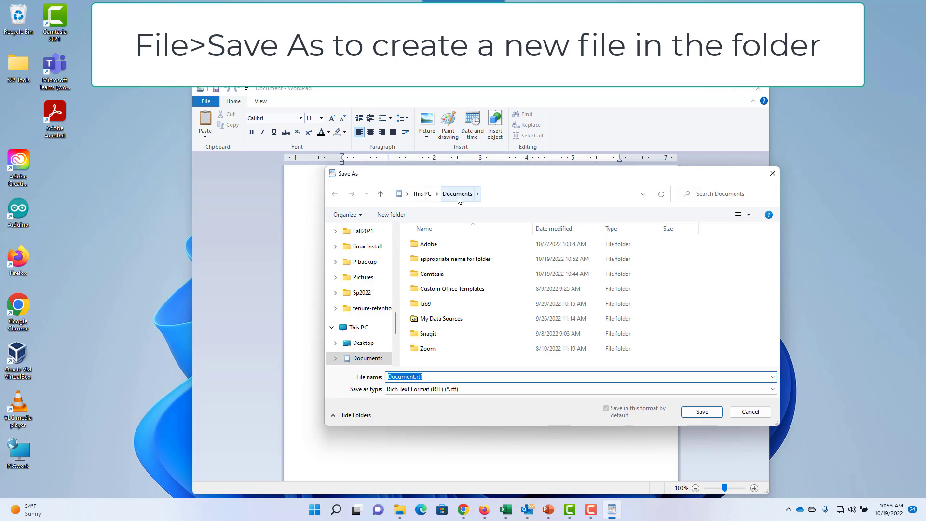
pyautogui.doubleClick(446, 260)
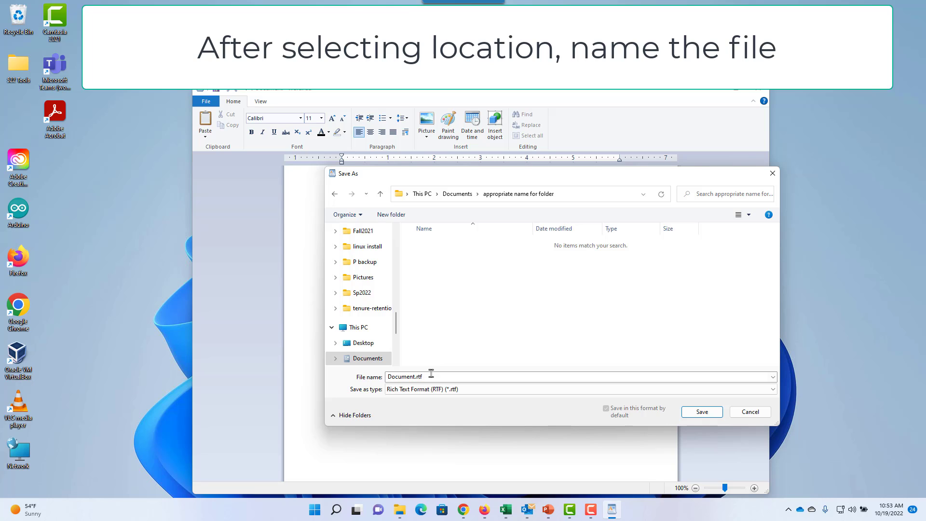
pyautogui.doubleClick(432, 374)
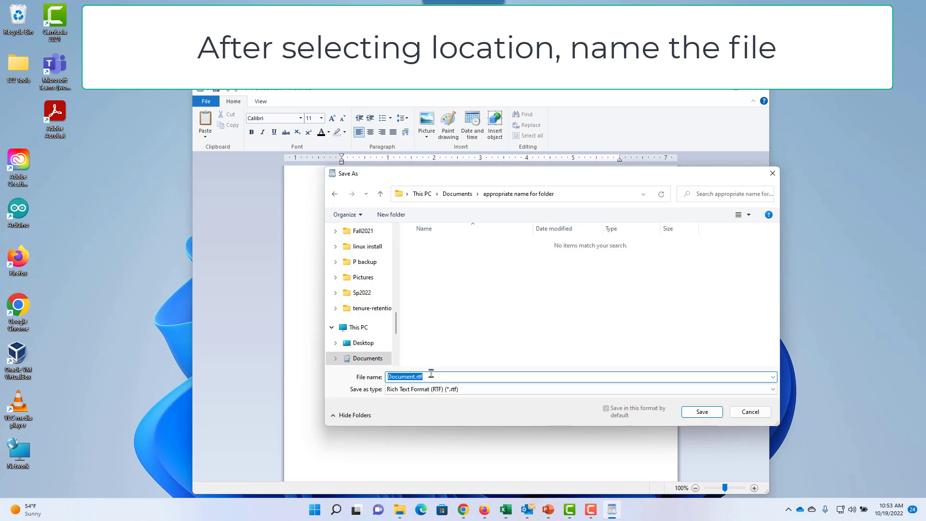
pyautogui.write('appropriate file nam')
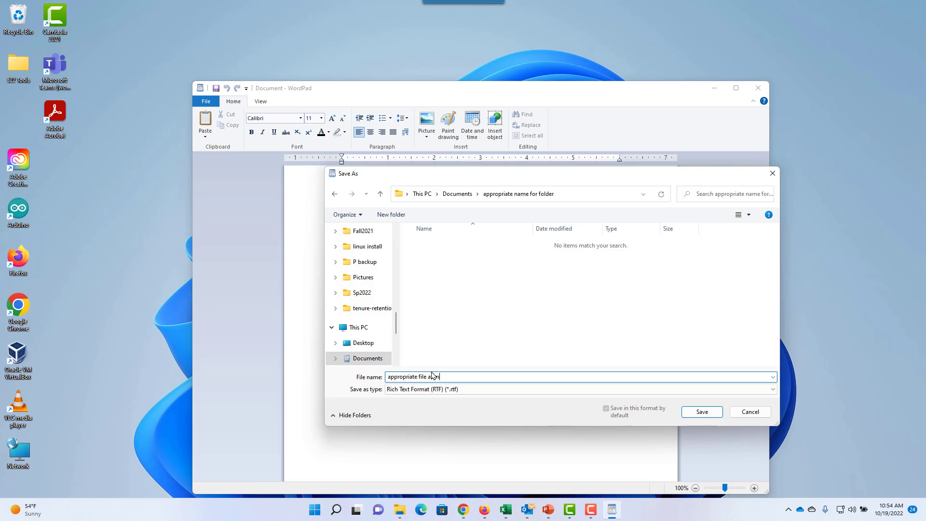
pyautogui.write('e')
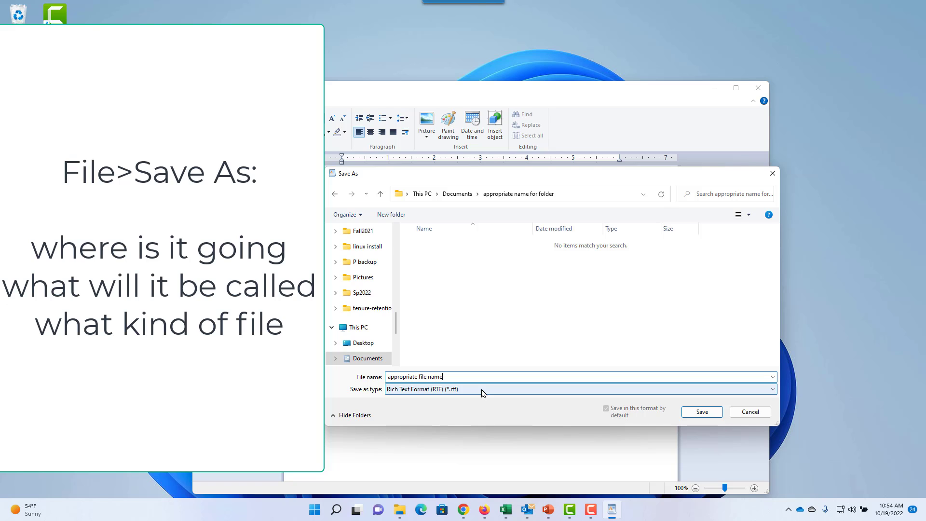
pyautogui.click(702, 412)
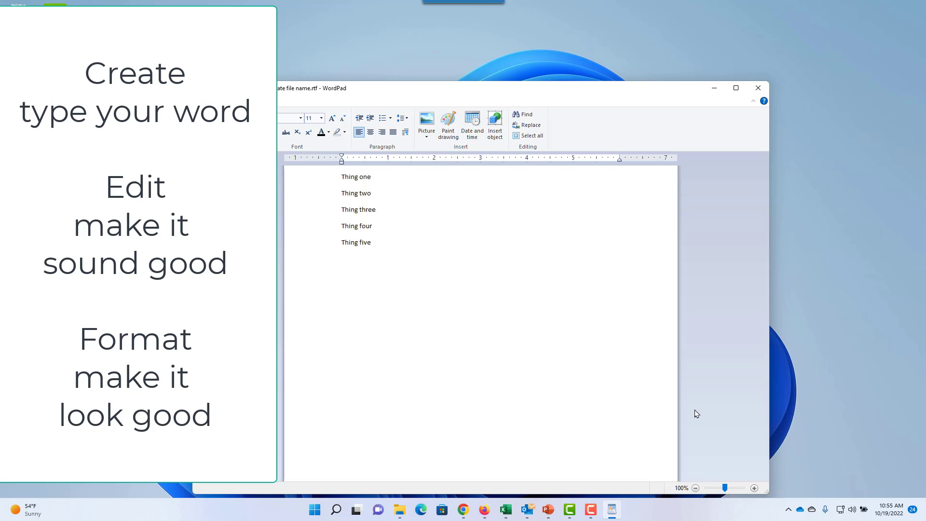
# Step: Place the insertion point at the end of the Thing one line
pyautogui.click(387, 179)
# Step: Make Thing one bold, Thing two italic and Thing three underlined
pyautogui.hotkey('shift', 'Home')
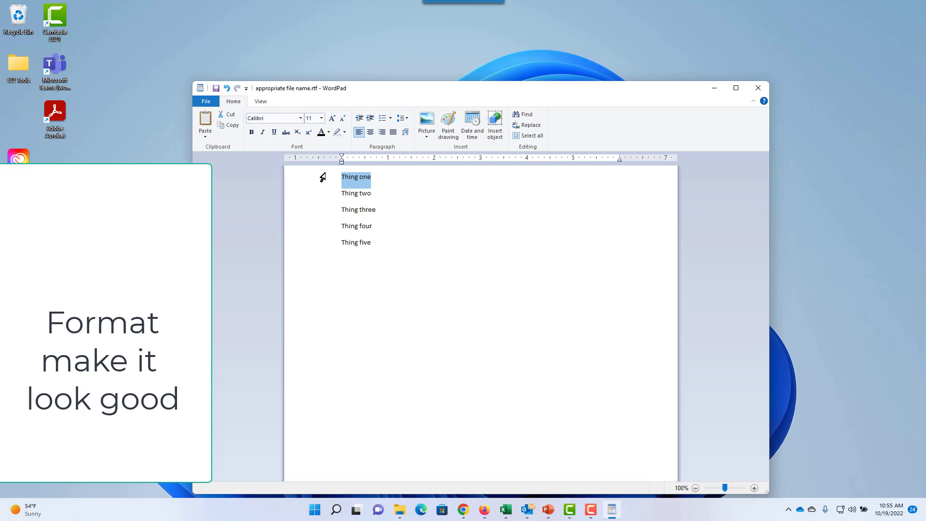
pyautogui.click(251, 133)
pyautogui.click(377, 193)
pyautogui.hotkey('shift', 'Home')
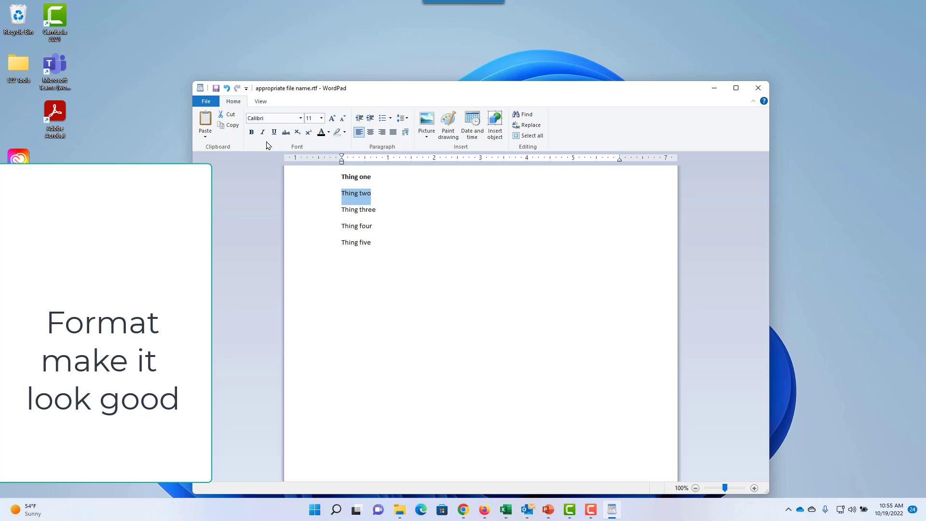
pyautogui.click(262, 133)
pyautogui.moveTo(386, 209); pyautogui.dragTo(312, 209)
pyautogui.click(274, 133)
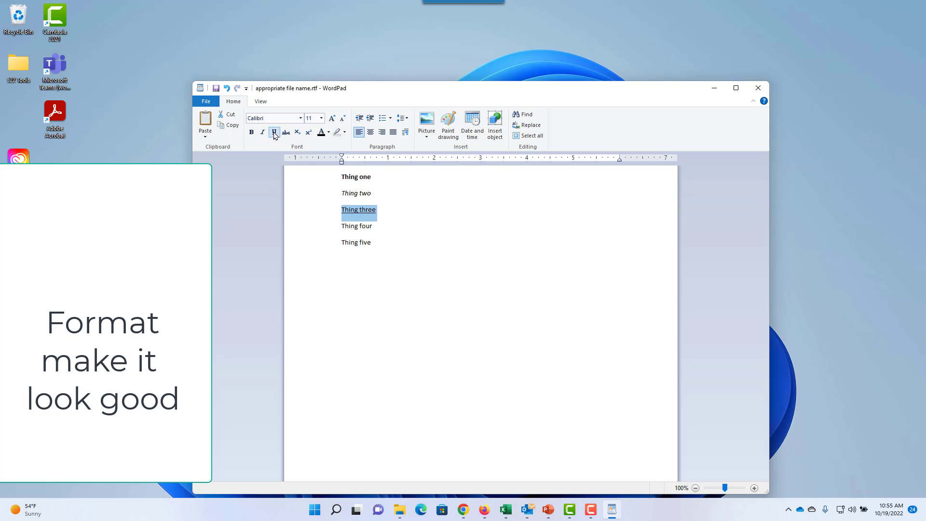
# Step: Set Thing four to font size 20 and Thing five to Book Antiqua
pyautogui.press('Down')
pyautogui.hotkey('shift', 'Home')
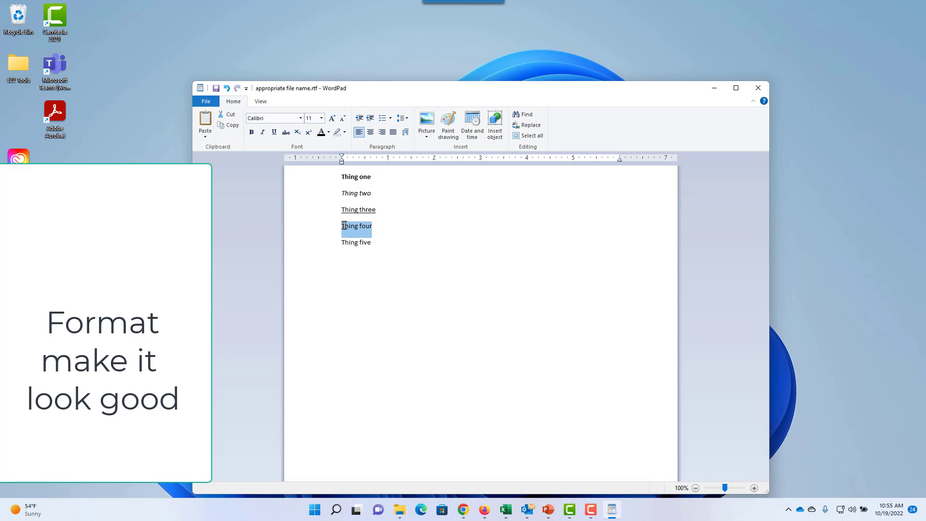
pyautogui.click(323, 118)
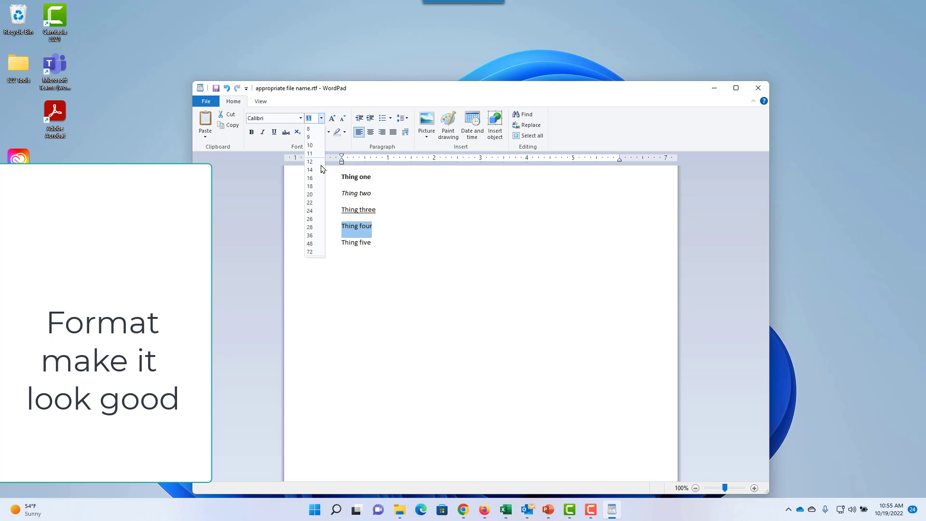
pyautogui.click(314, 194)
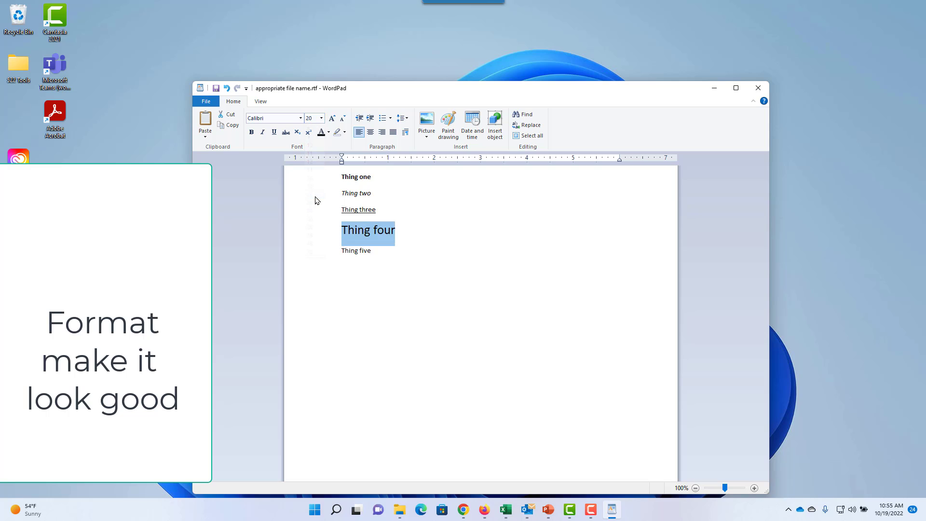
pyautogui.moveTo(391, 256); pyautogui.dragTo(345, 255)
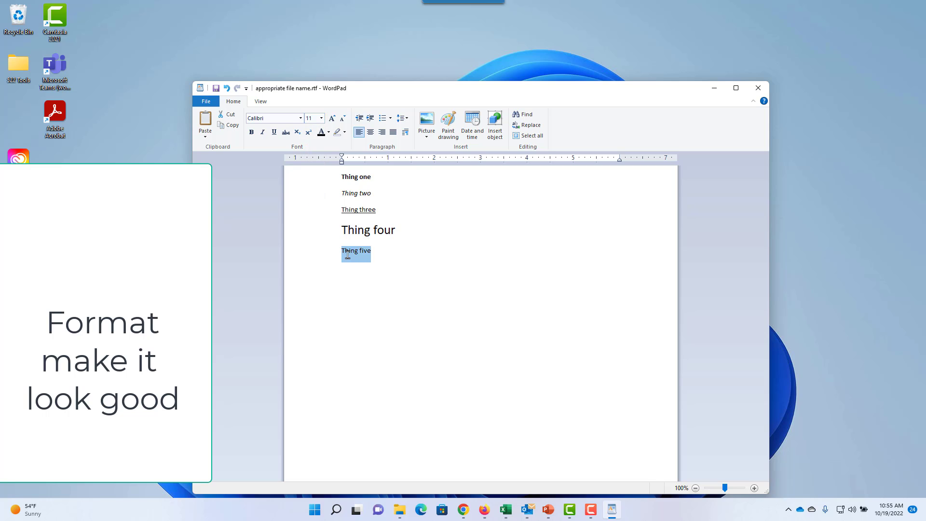
pyautogui.click(301, 118)
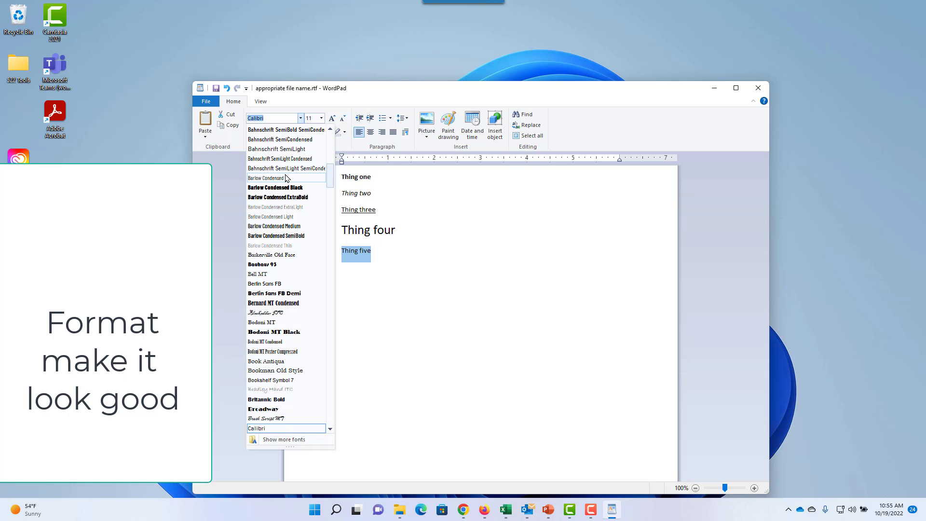
pyautogui.click(261, 363)
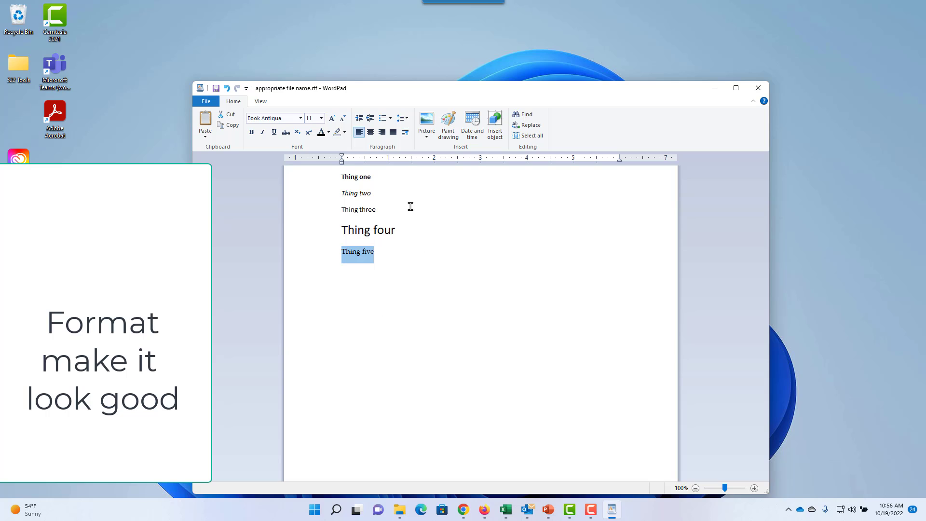
# Step: Colour Thing one yellow, Thing three green and Thing five red, then select all text
pyautogui.moveTo(373, 176); pyautogui.dragTo(339, 169)
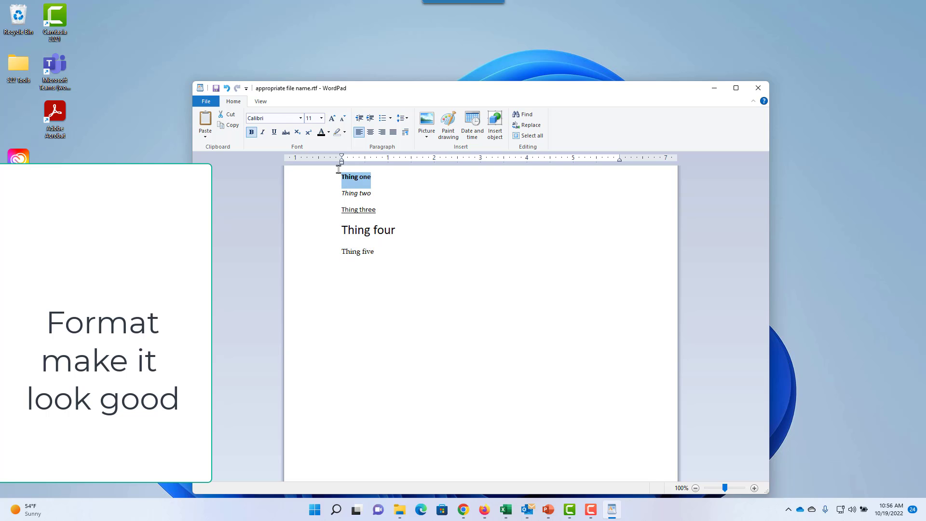
pyautogui.click(328, 133)
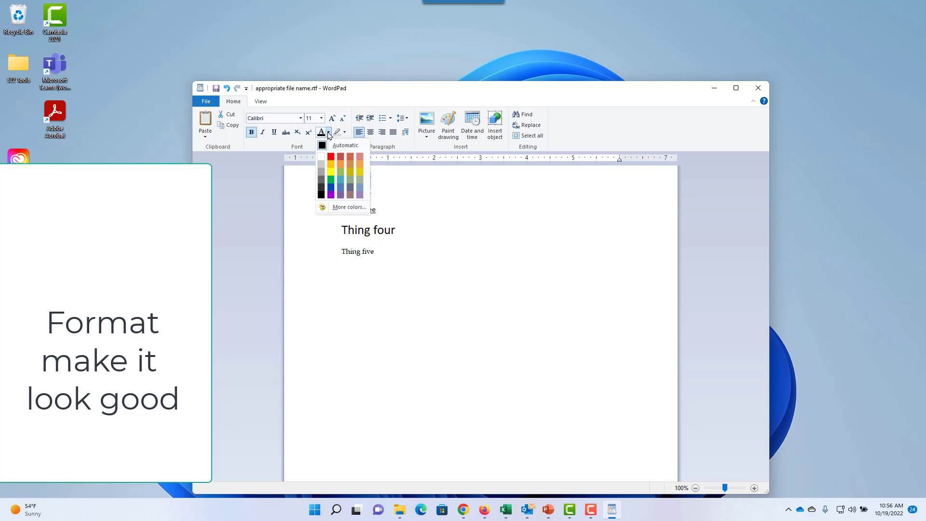
pyautogui.click(331, 172)
pyautogui.moveTo(399, 211); pyautogui.dragTo(339, 208)
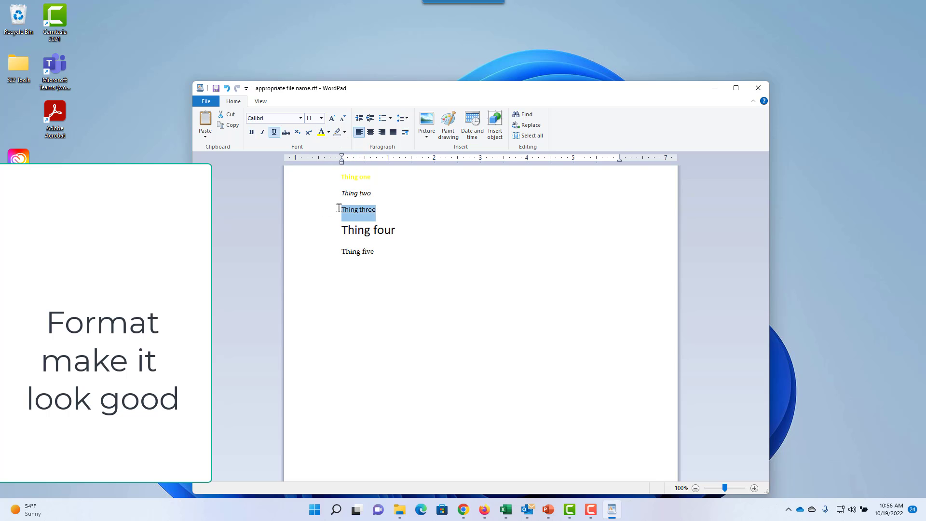
pyautogui.click(328, 133)
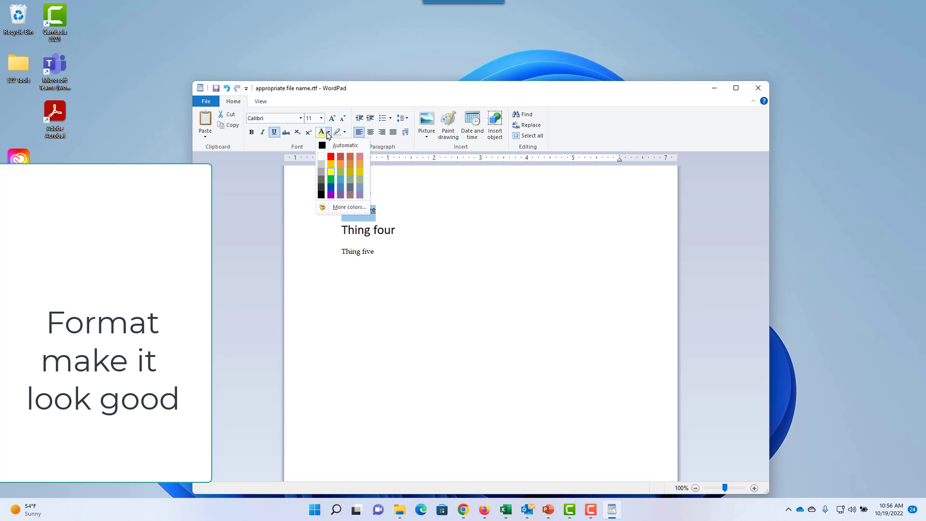
pyautogui.click(331, 179)
pyautogui.moveTo(389, 254); pyautogui.dragTo(340, 248)
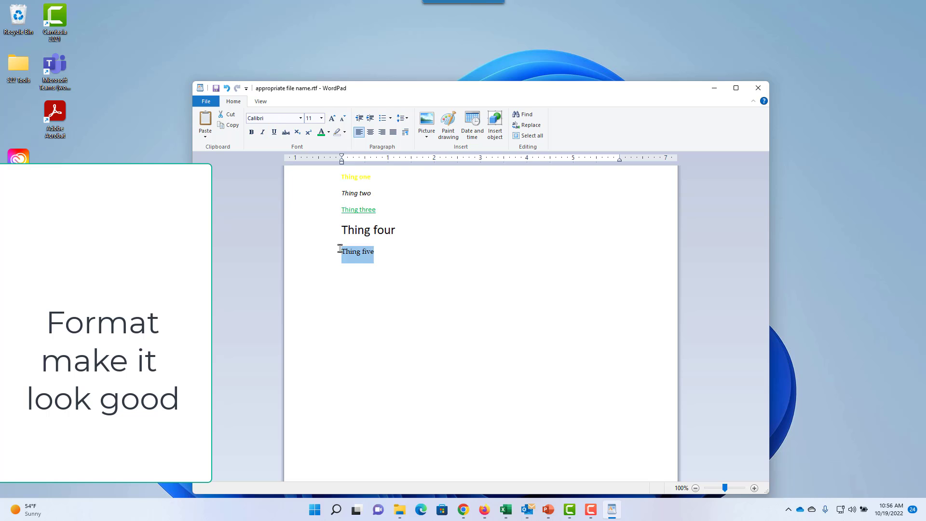
pyautogui.click(329, 134)
pyautogui.click(324, 160)
pyautogui.click(413, 269)
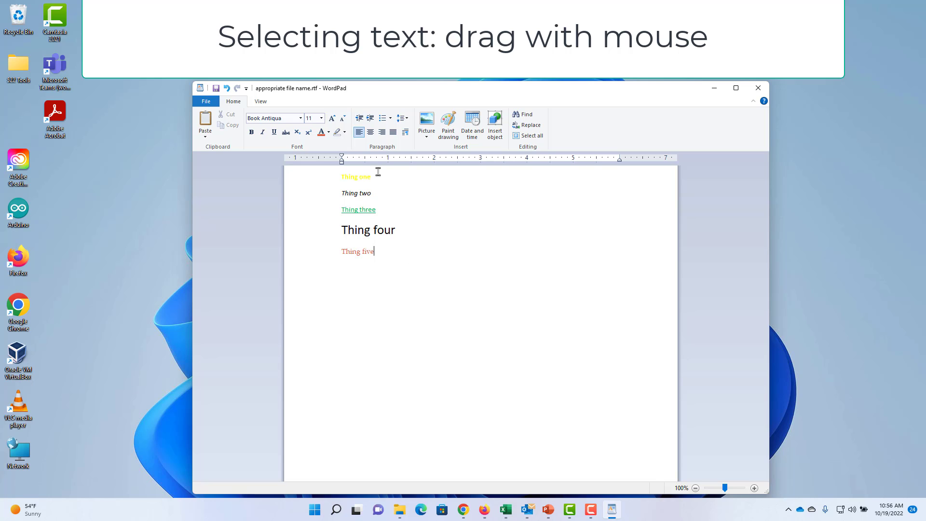
pyautogui.moveTo(378, 173); pyautogui.dragTo(335, 172)
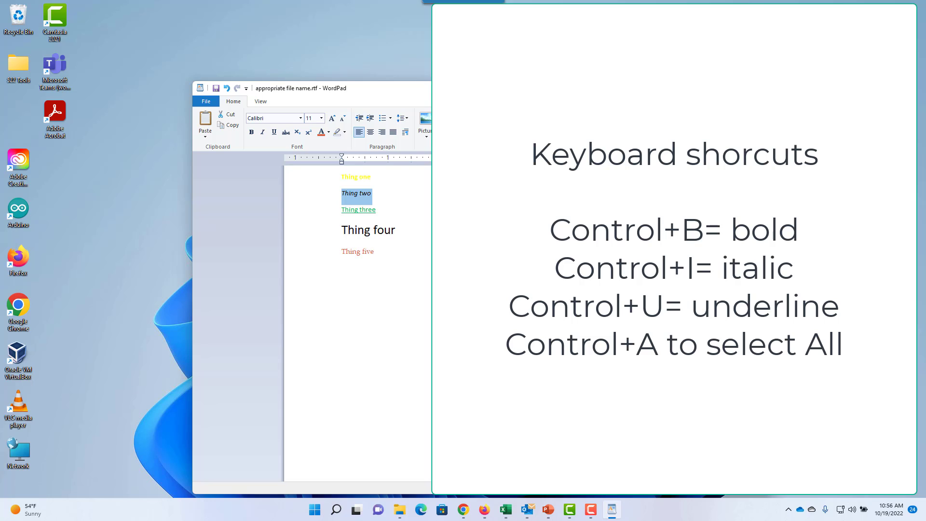
pyautogui.hotkey('ctrl', 'a')
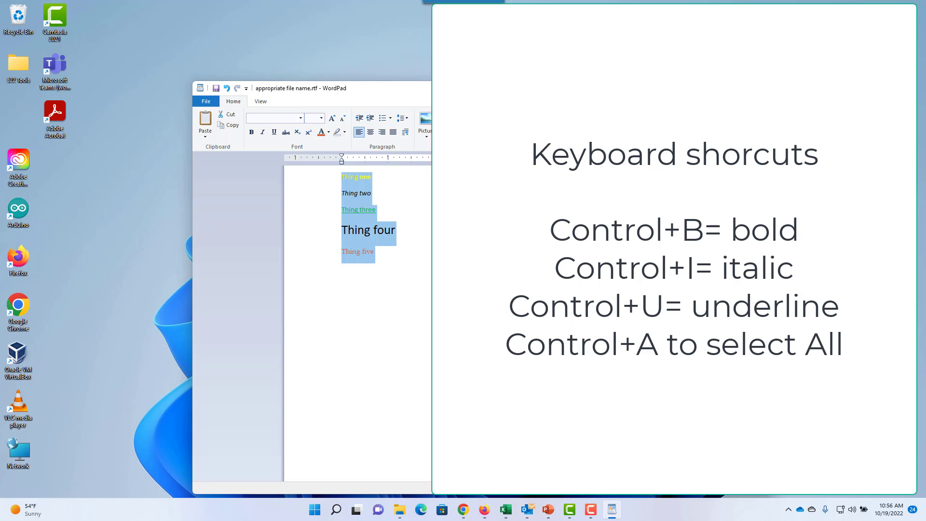
# Step: Deselect the WordPad text and launch Paint by searching 'paint' from Start
pyautogui.click(445, 223)
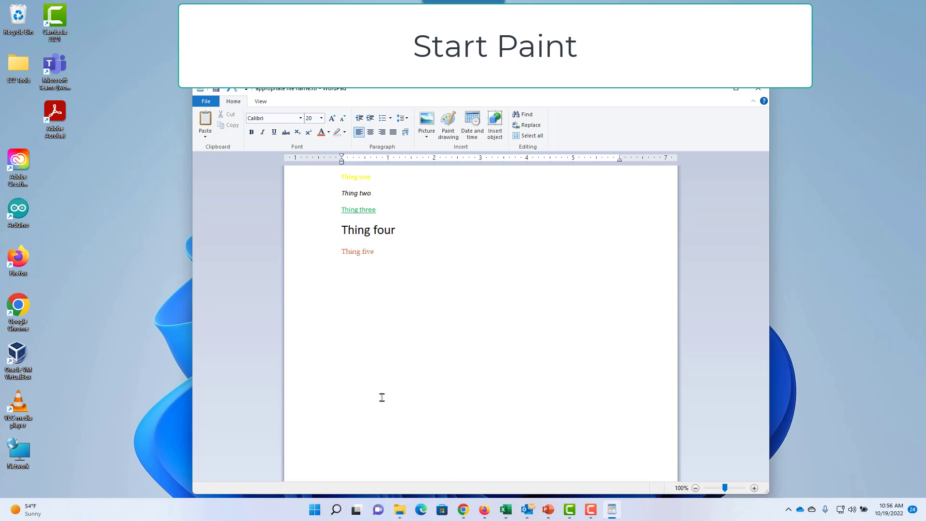
pyautogui.click(320, 511)
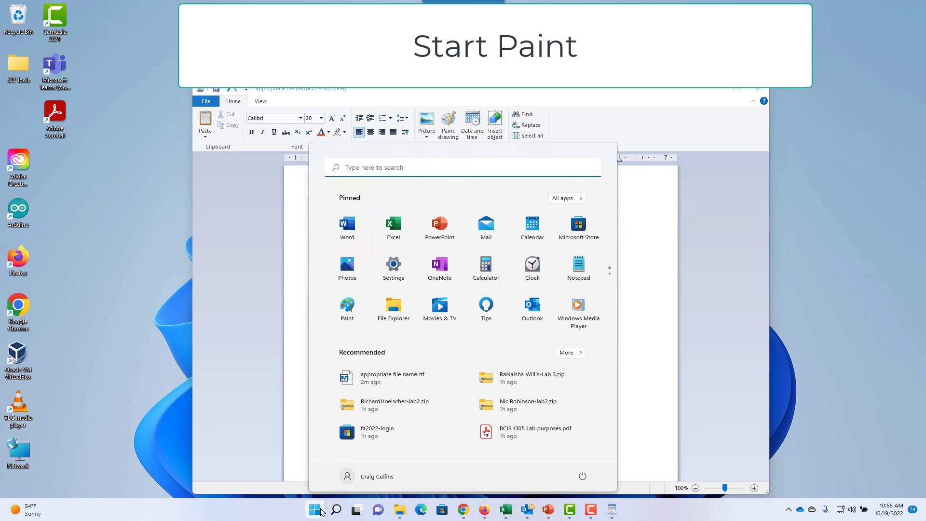
pyautogui.write('paint')
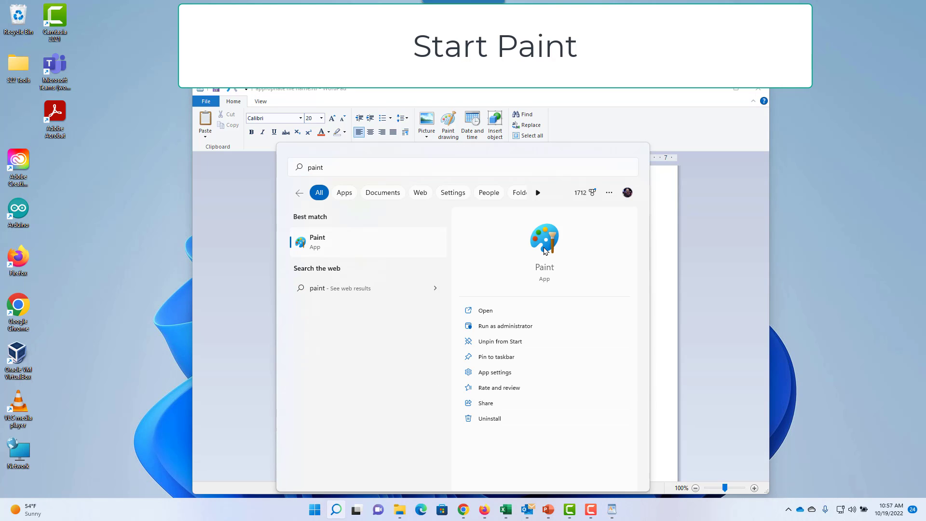
pyautogui.click(544, 248)
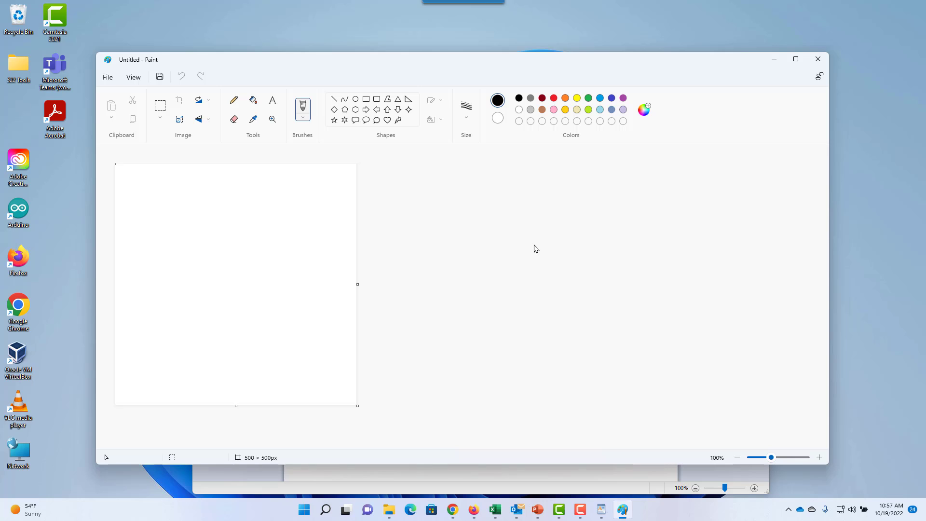
# Step: Resize the canvas to 120 × 120 pixels in Image Properties and zoom to 400%
pyautogui.click(108, 78)
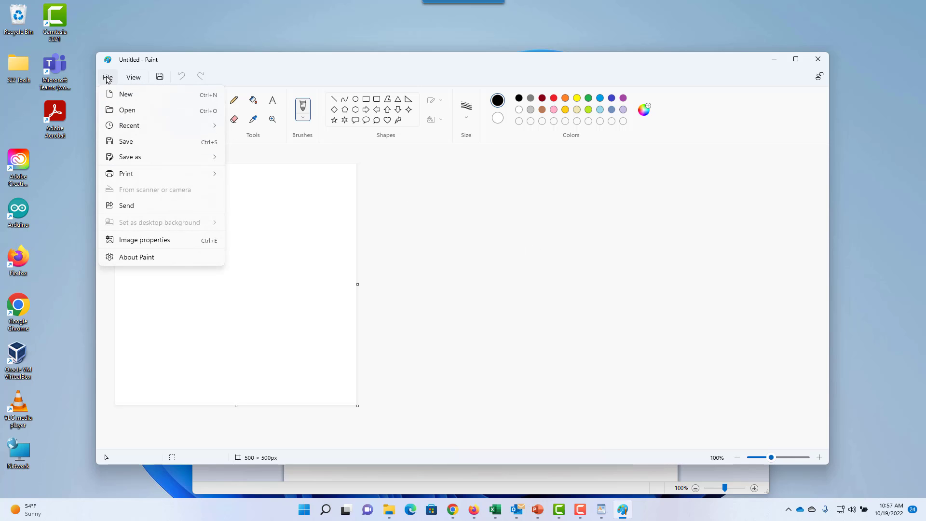
pyautogui.click(146, 240)
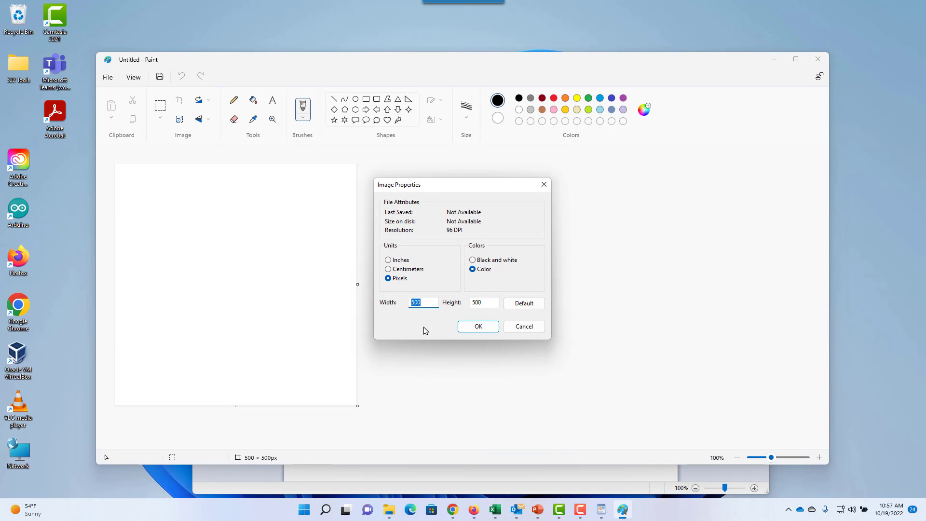
pyautogui.write('120')
pyautogui.press('Tab')
pyautogui.write('120')
pyautogui.click(490, 330)
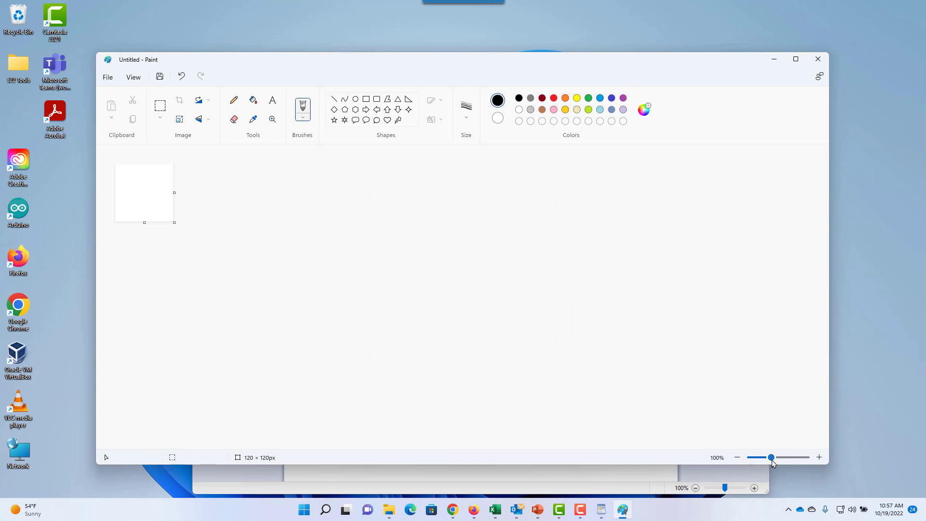
pyautogui.moveTo(772, 461)
pyautogui.moveTo(772, 462); pyautogui.dragTo(789, 464)
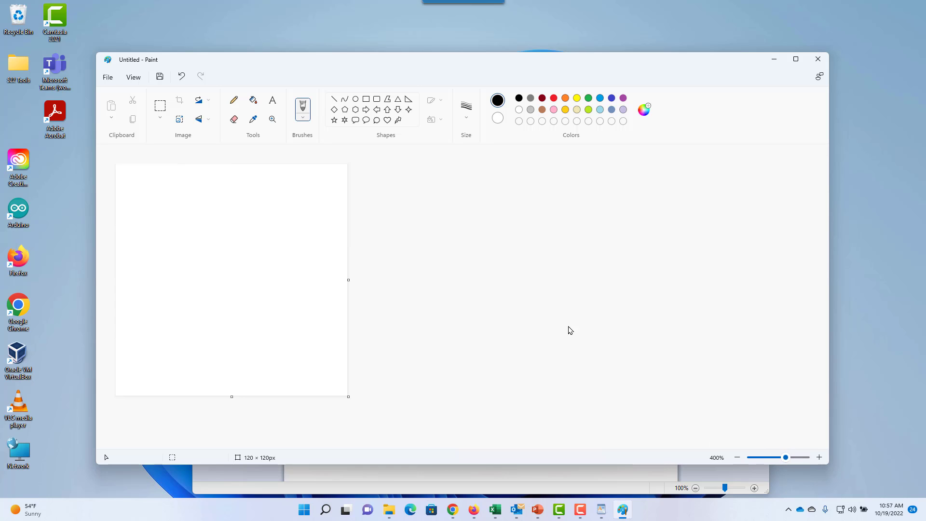
# Step: Draw a red looping freehand curve with the Pencil
pyautogui.click(234, 103)
pyautogui.click(553, 98)
pyautogui.moveTo(208, 197)
pyautogui.mouseDown()
pyautogui.moveTo(159, 256)
pyautogui.moveTo(240, 227)
pyautogui.moveTo(167, 294)
pyautogui.moveTo(270, 336)
pyautogui.mouseUp()
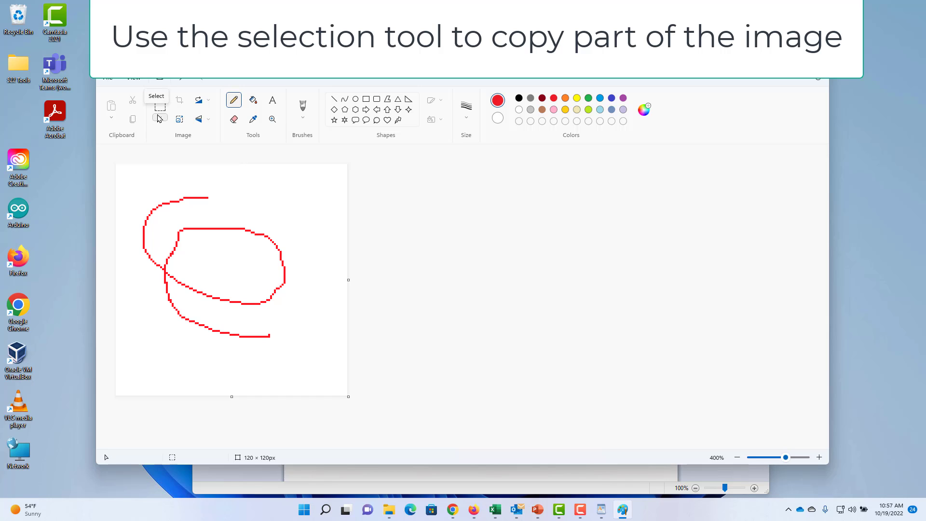
# Step: Copy a rectangular 91 × 50px selection of the doodle's upper part to the clipboard
pyautogui.click(159, 118)
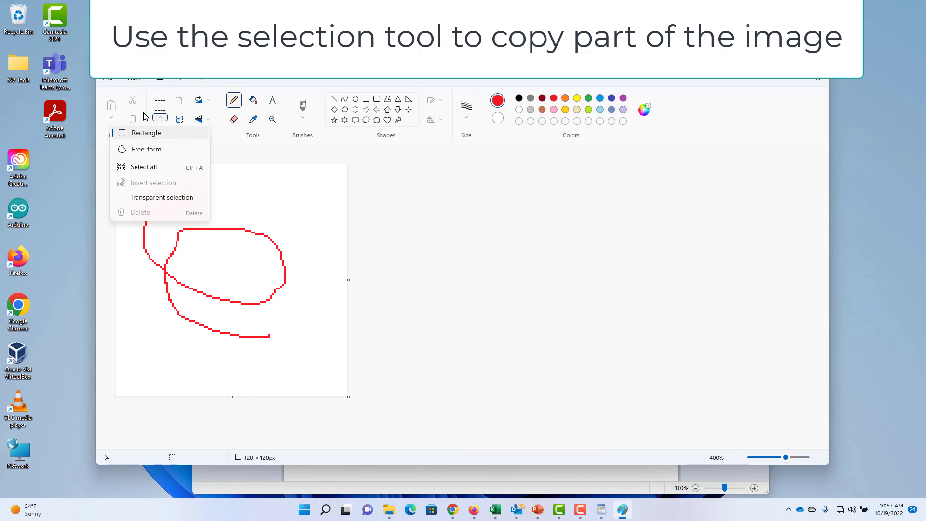
pyautogui.click(126, 132)
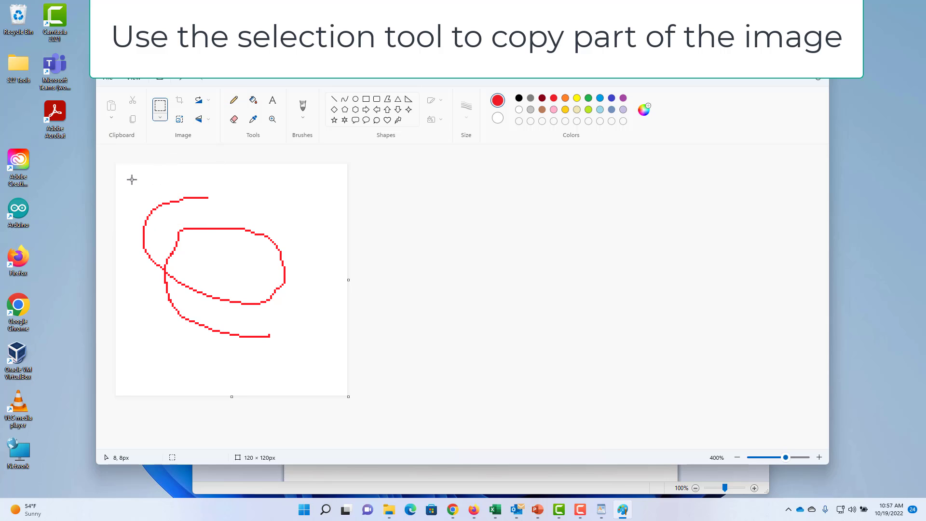
pyautogui.moveTo(132, 180)
pyautogui.mouseDown()
pyautogui.moveTo(153, 236)
pyautogui.moveTo(304, 274)
pyautogui.mouseUp()
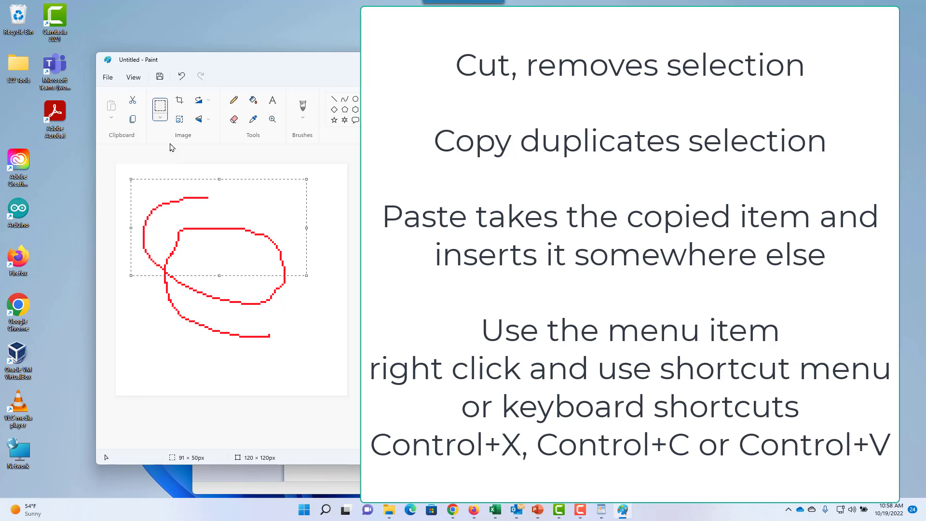
pyautogui.click(133, 123)
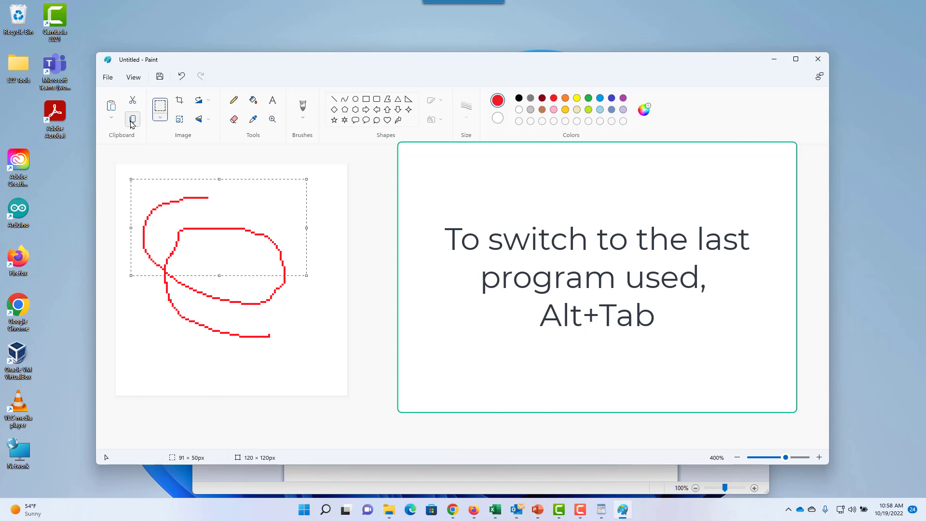
# Step: Paste the red Paint doodle as a picture beneath the Thing five line, then save the document
pyautogui.hotkey('alt', 'Tab')
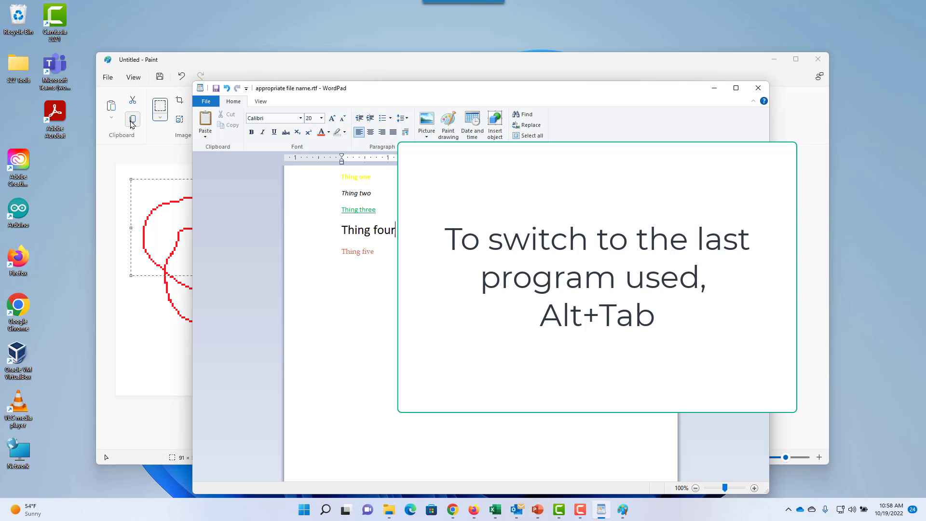
pyautogui.click(409, 254)
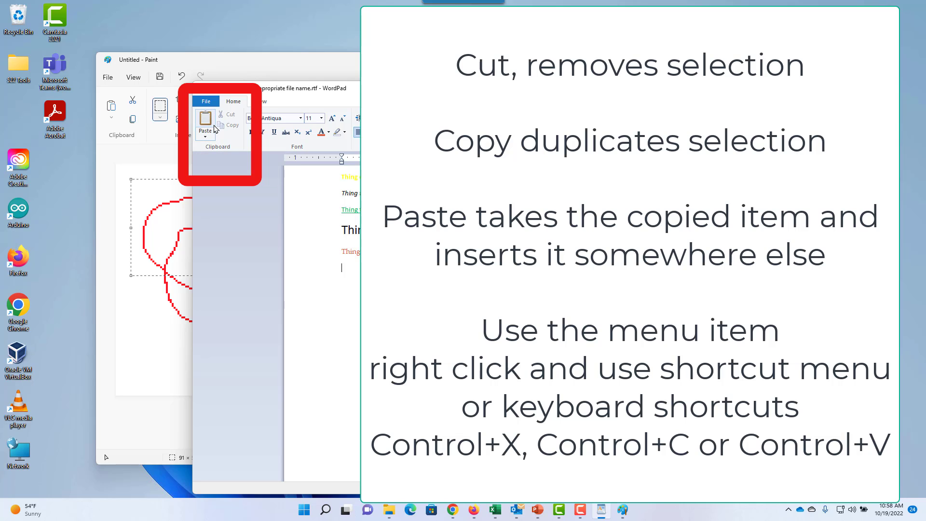
pyautogui.rightClick(355, 273)
pyautogui.click(359, 300)
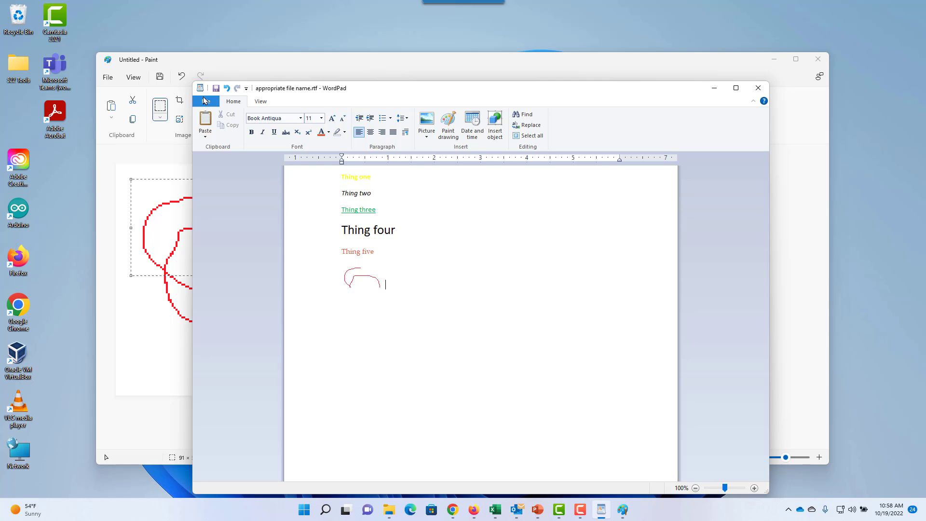
pyautogui.click(206, 101)
pyautogui.click(219, 162)
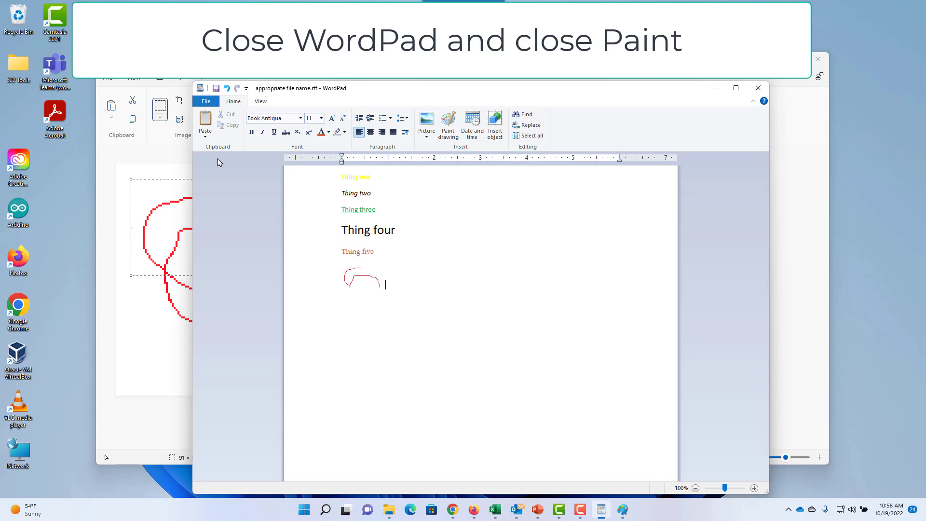
# Step: Close WordPad, then close Paint without saving the doodle
pyautogui.click(758, 88)
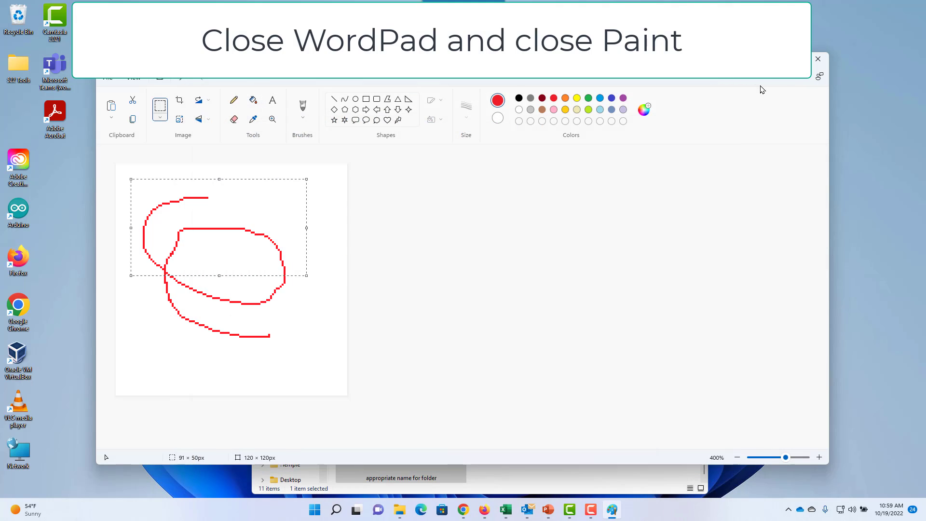
pyautogui.click(818, 59)
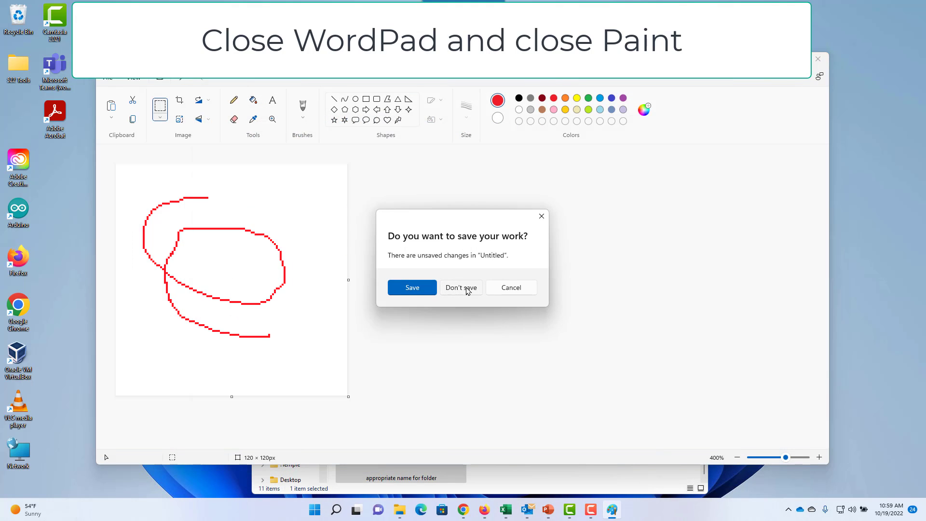
pyautogui.click(467, 291)
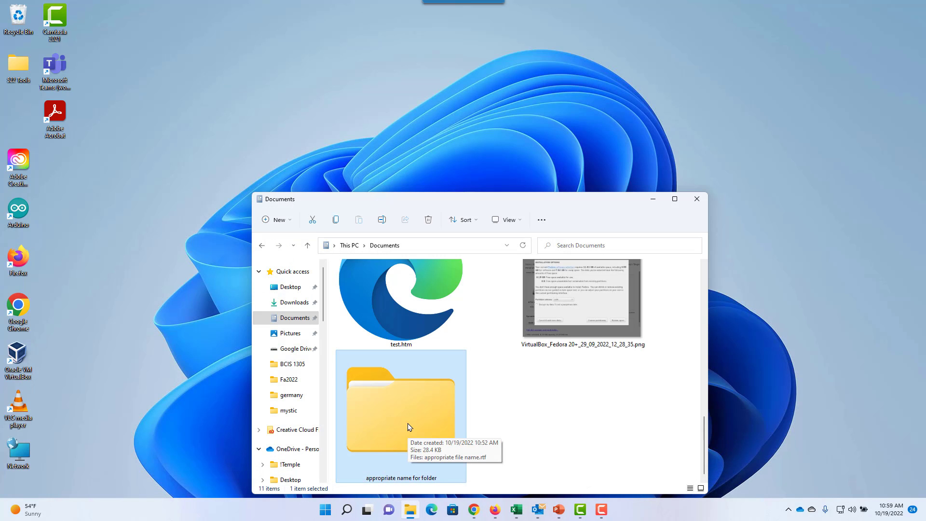
# Step: Check that the RTF is inside the 'appropriate name for folder' folder, then return to Documents
pyautogui.doubleClick(407, 427)
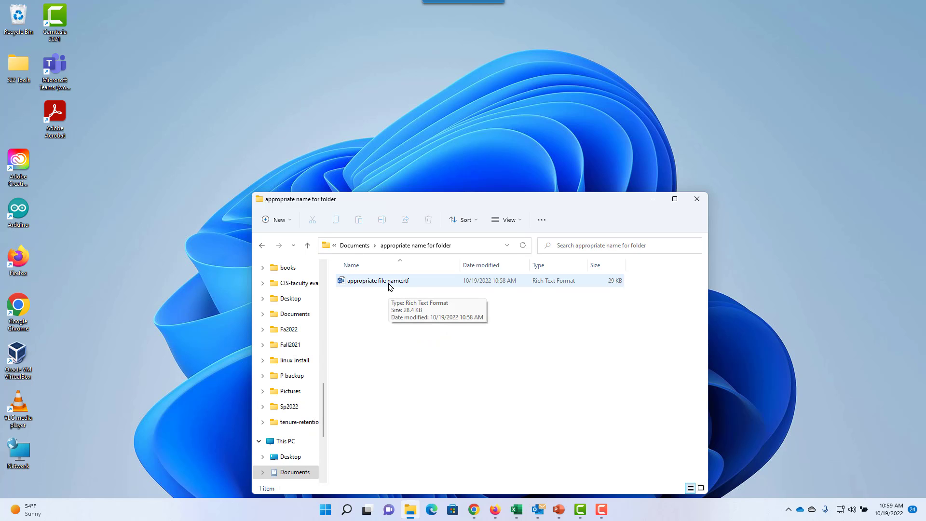
pyautogui.click(307, 247)
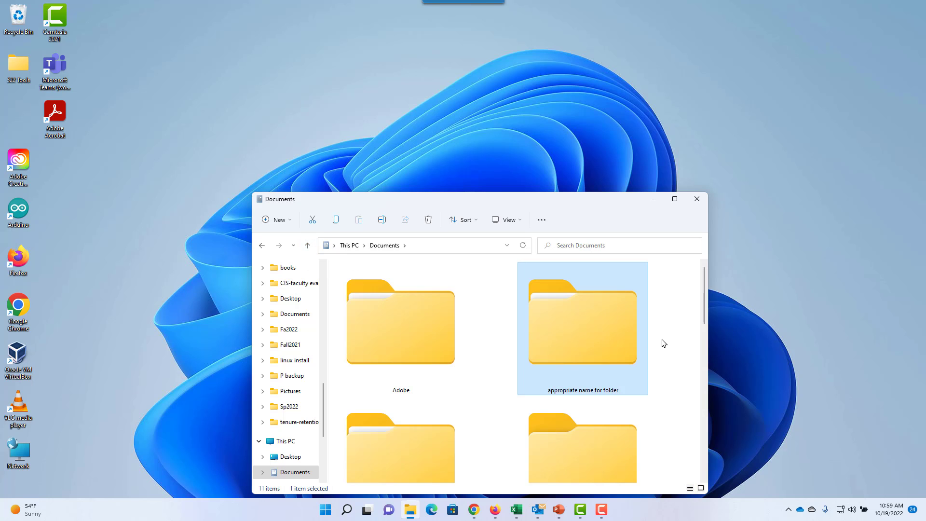
pyautogui.scroll(-5, 662, 343)
pyautogui.scroll(-2, 662, 343)
pyautogui.scroll(10, 577, 334)
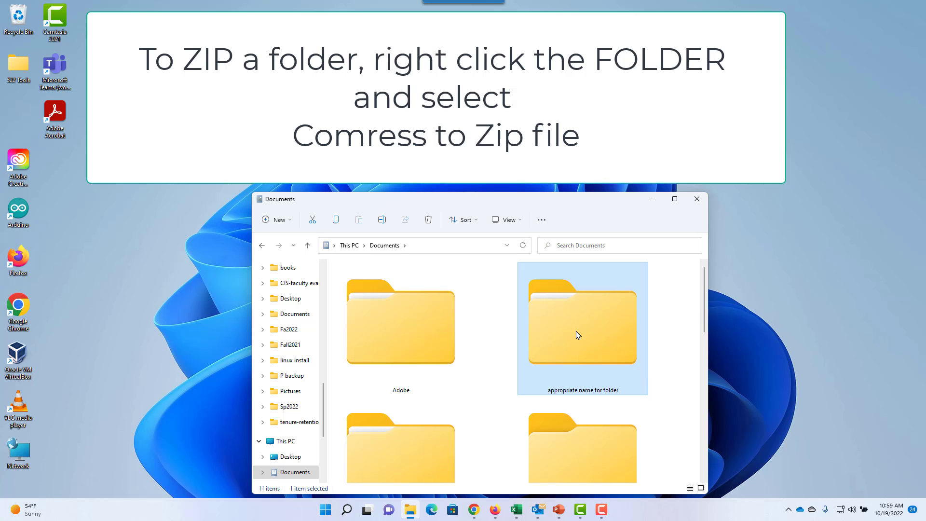
# Step: Compress the folder into 'appropriate name for folder.zip' with the default name
pyautogui.rightClick(578, 335)
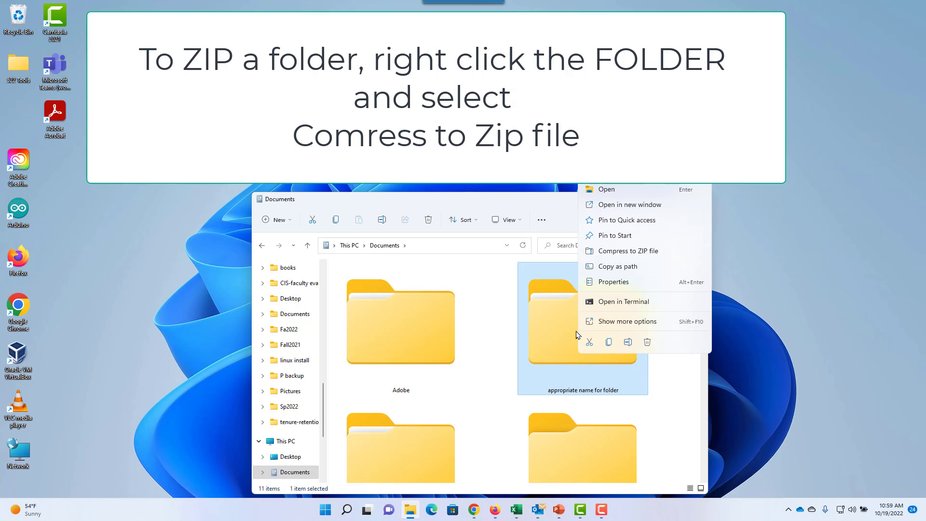
pyautogui.click(657, 255)
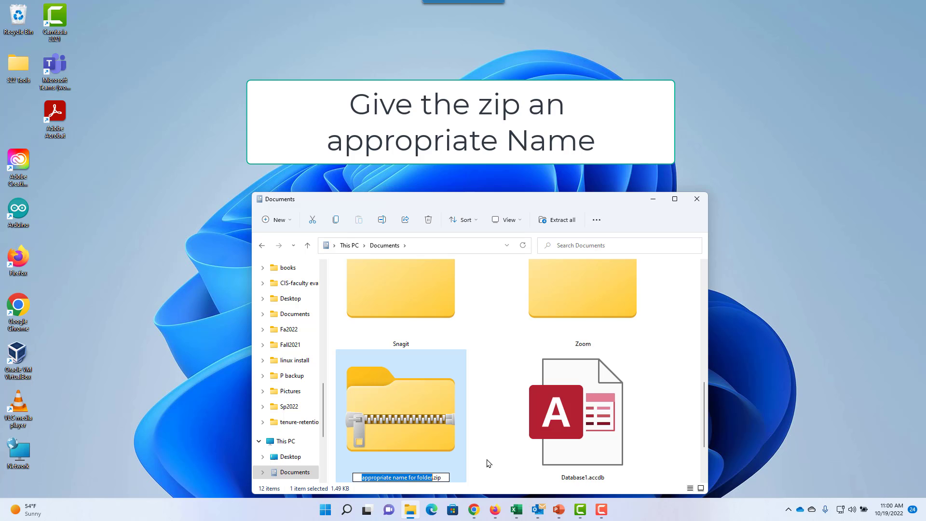
pyautogui.click(489, 463)
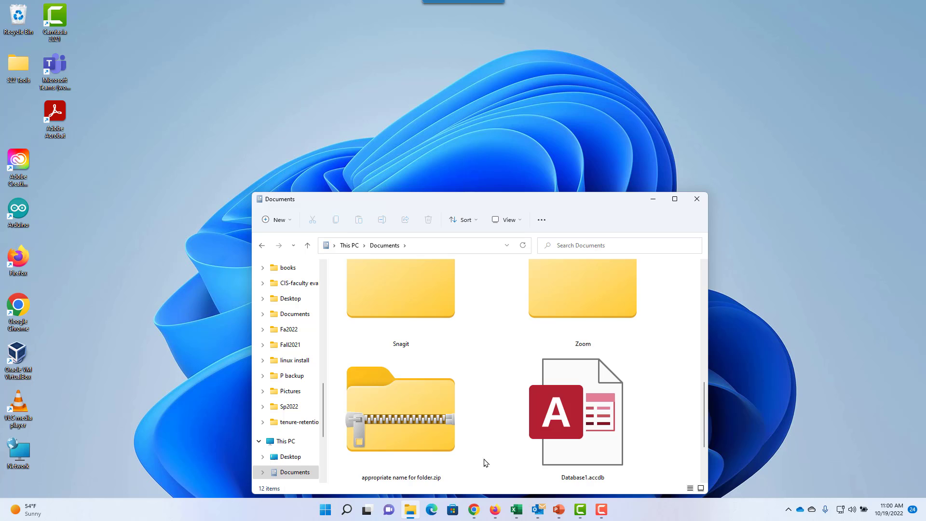